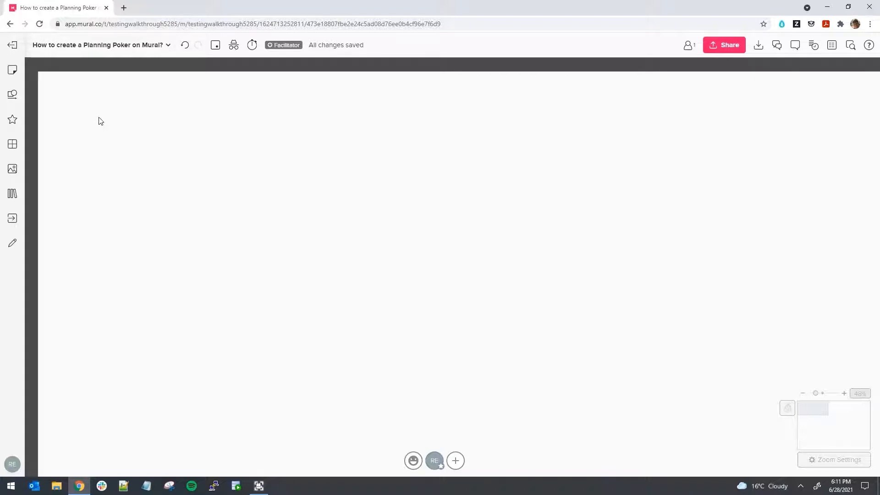
Add an area to the blank mural and position it near the canvas's upper-left corner
right_click(68, 97)
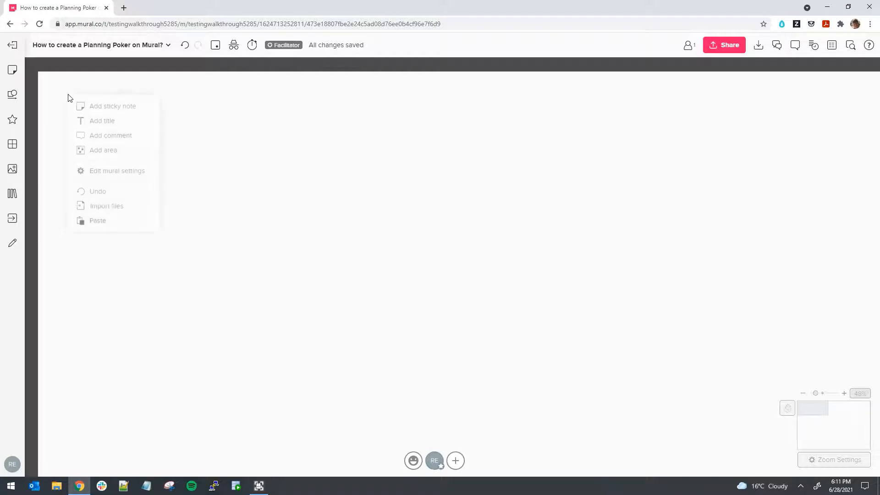
left_click(115, 150)
left_click(201, 163)
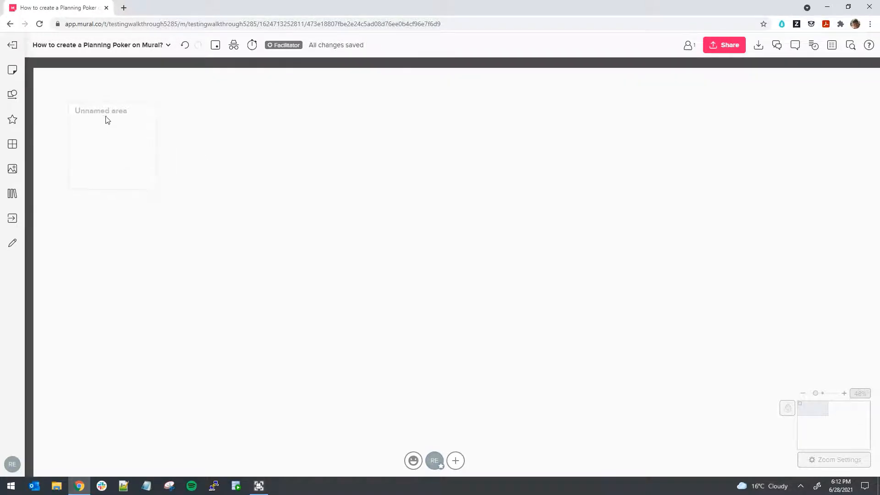
left_click_drag(108, 119, 88, 104)
mouse_move(175, 124)
left_mouse_down()
mouse_move(222, 149)
mouse_move(169, 120)
left_mouse_up()
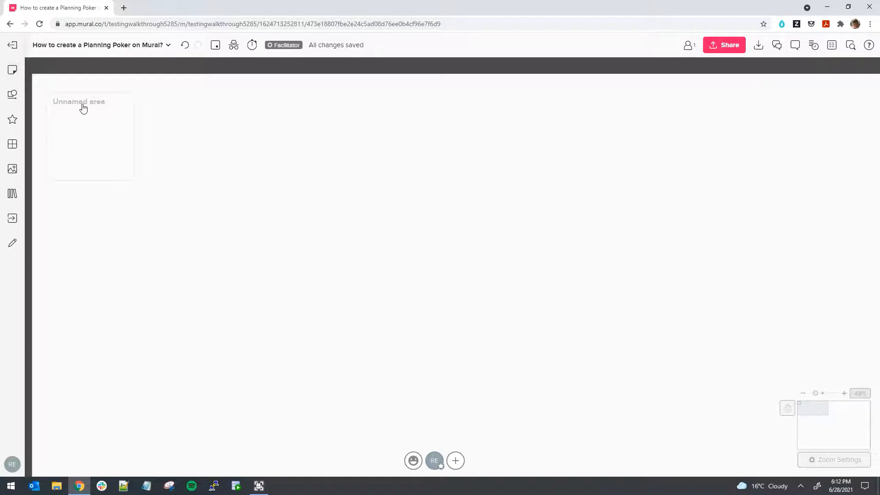
right_click(172, 113)
left_click(158, 138)
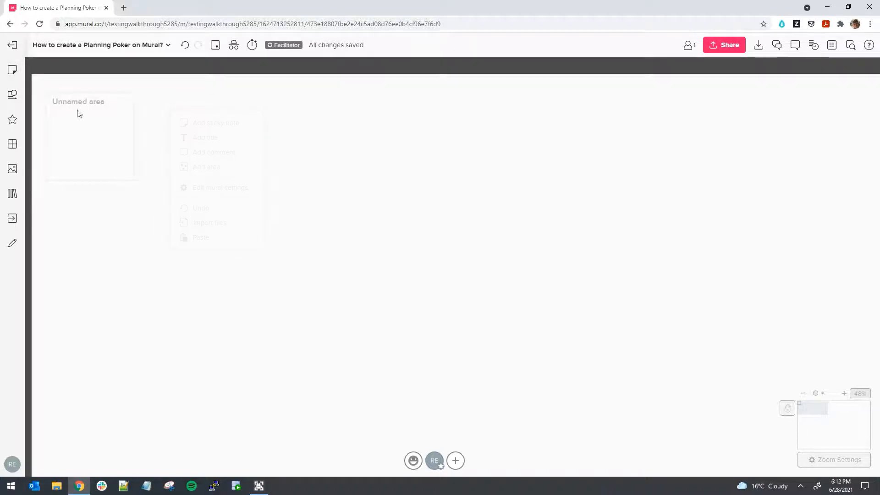
Place a yellow 3x3 sticky note inside the unnamed area and delete it again
left_click(13, 70)
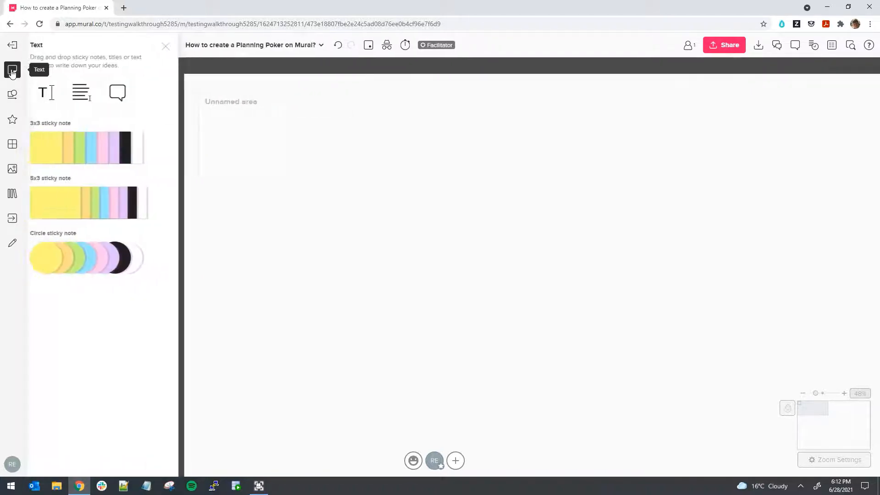
left_click_drag(56, 145, 241, 134)
left_click(336, 136)
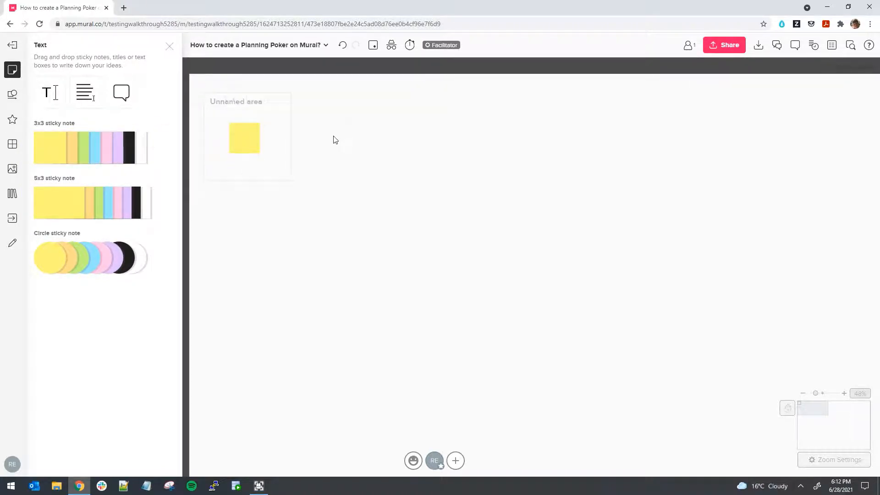
left_click(170, 48)
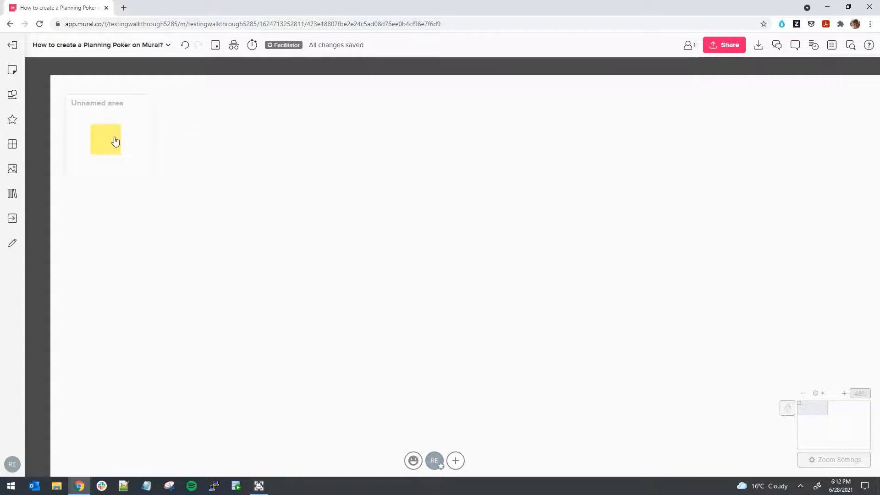
left_click(115, 142)
key("Delete")
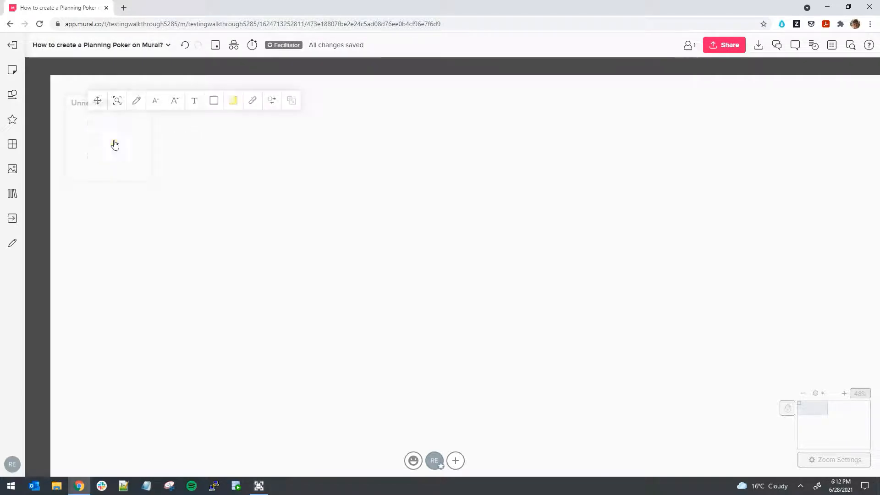
Replace the unnamed area's title with the first participant's name
left_click(104, 105)
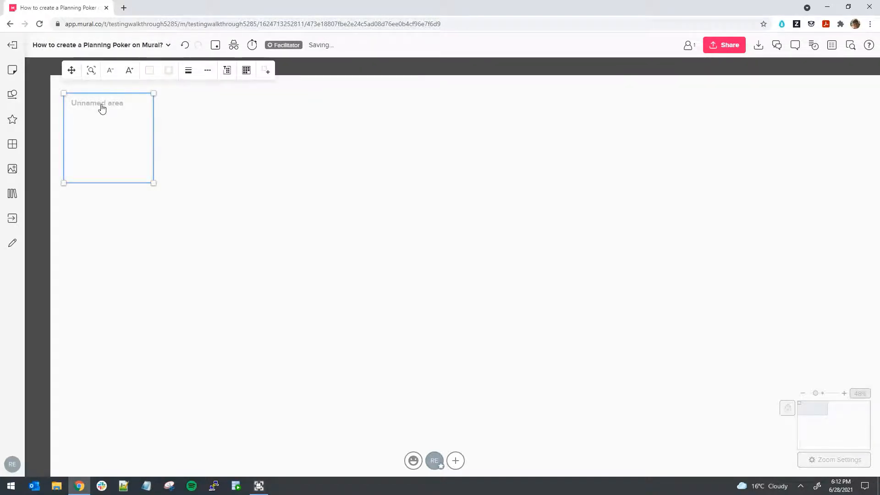
double_click(102, 105)
left_click(196, 132)
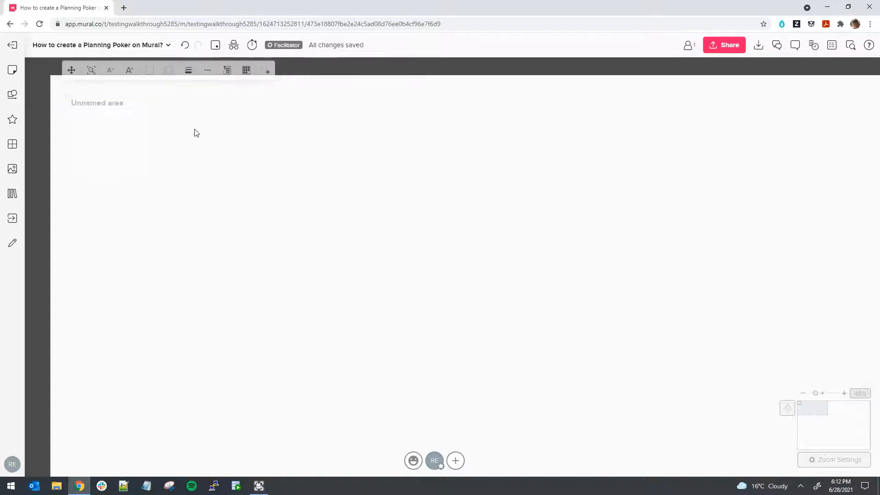
double_click(100, 105)
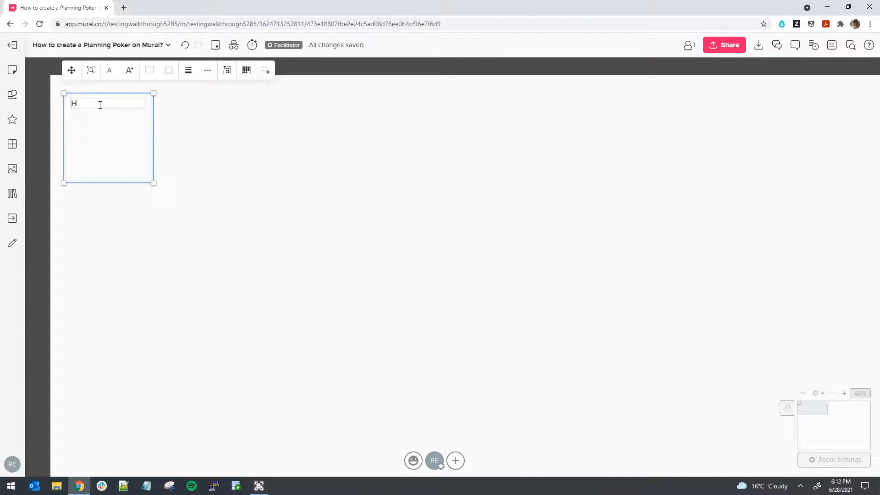
key("BackSpace")
type("John")
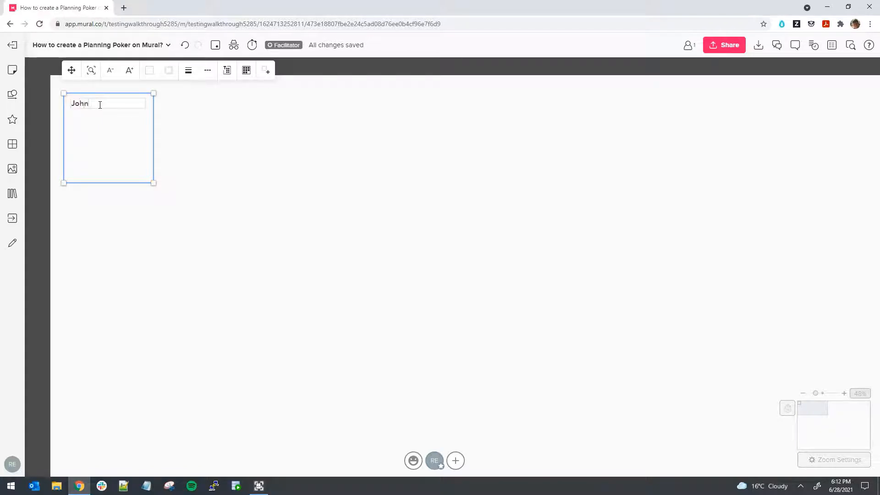
left_click(221, 130)
Duplicate the titled area, place the copy to its right with a gap, and title it with the second participant's name
left_click(121, 107)
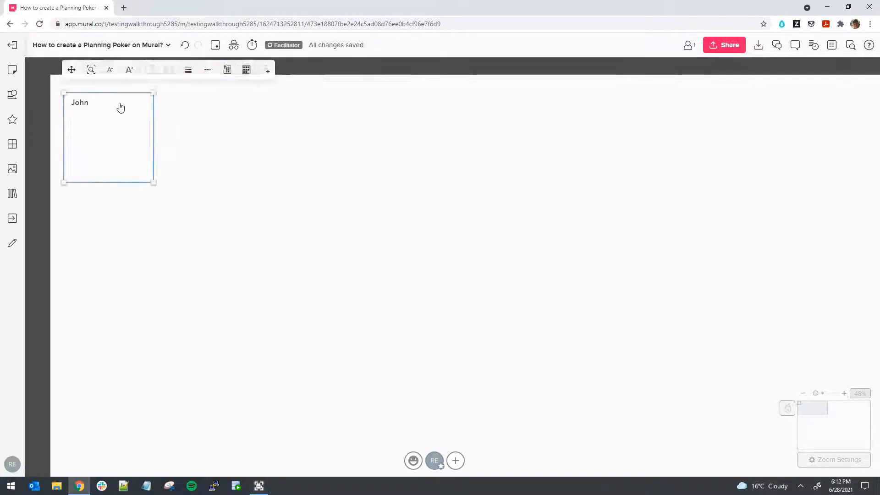
key("ctrl+d")
left_click_drag(195, 110, 235, 108)
double_click(217, 104)
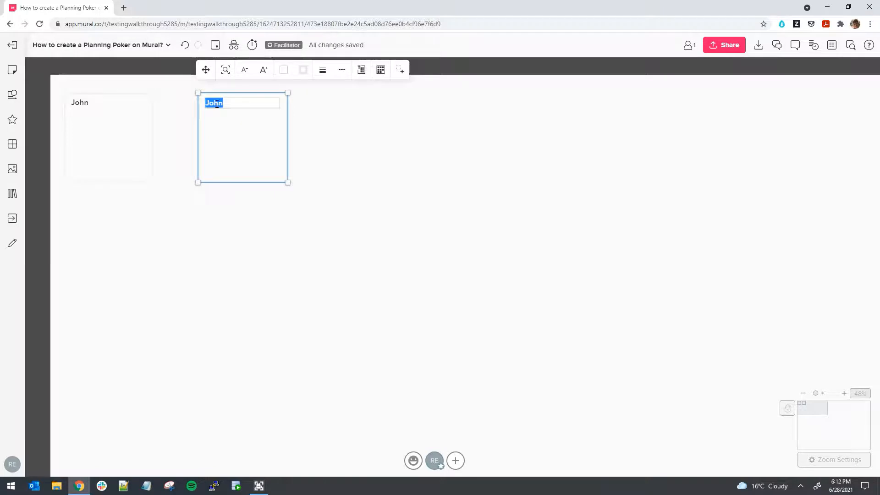
type("Pamela")
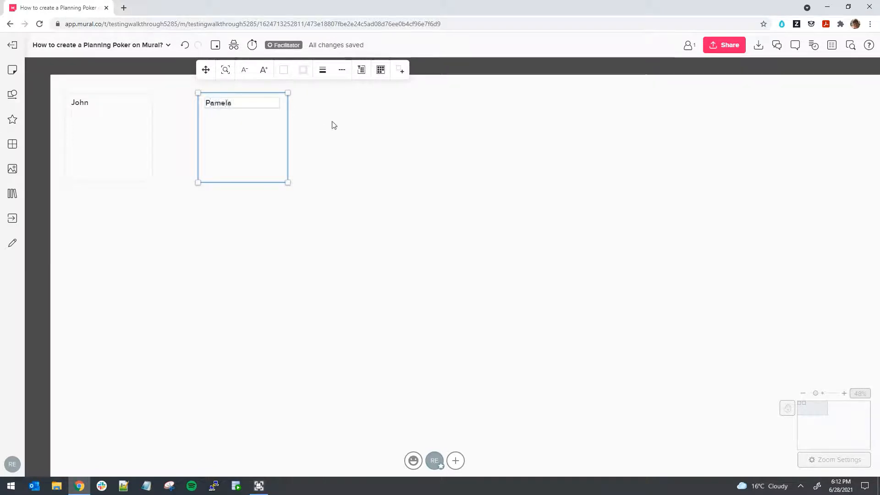
left_click(334, 125)
Duplicate the second area, place the copy below the first area, and title it with the third participant's name
left_click(248, 109)
key("ctrl+d")
left_click_drag(326, 107, 100, 238)
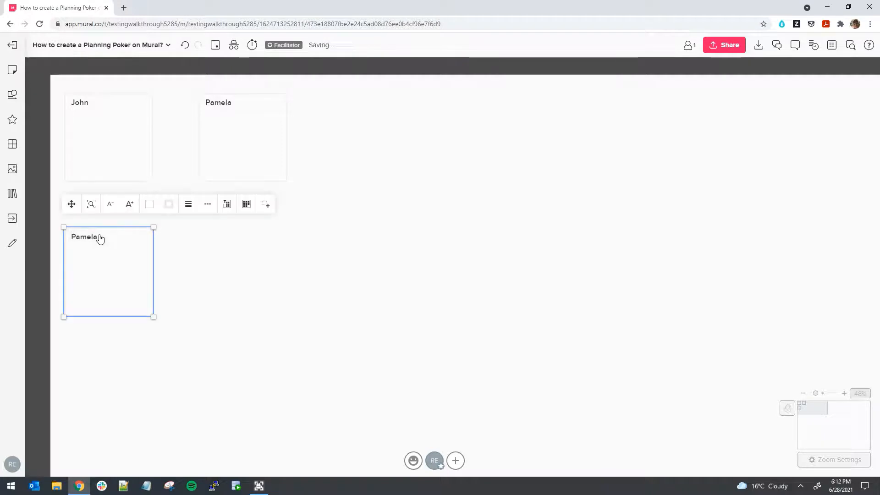
double_click(99, 237)
type("Nick")
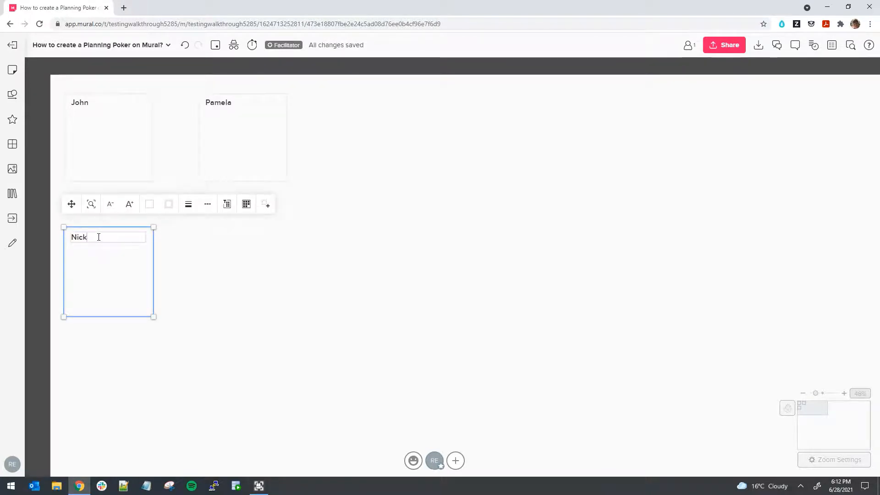
left_click(158, 243)
Duplicate the third area, place the copy below the second area, and title it with the fourth participant's name
left_click(124, 243)
key("ctrl+d")
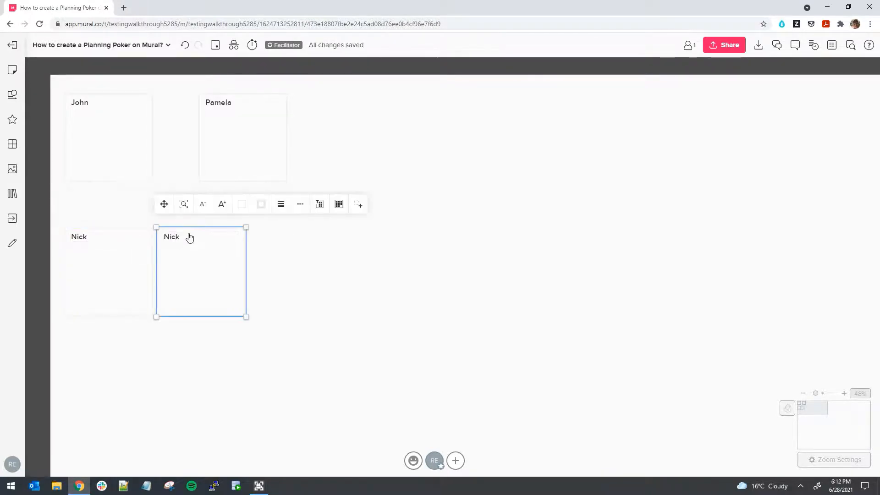
left_click_drag(190, 238, 238, 239)
double_click(228, 242)
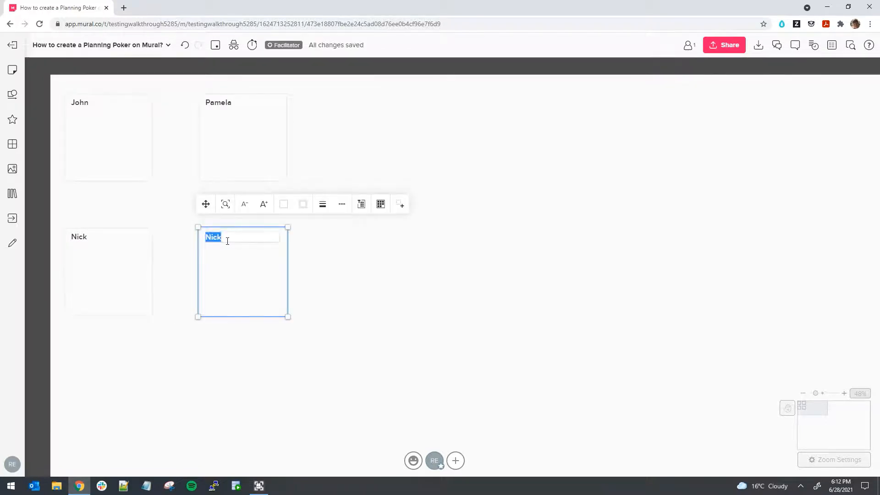
type("Mike")
left_click(346, 259)
left_click(89, 106)
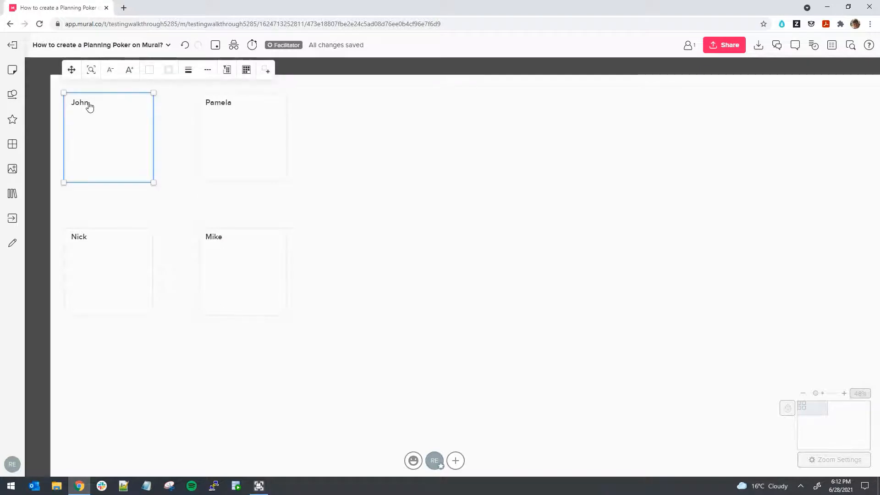
left_click(403, 139)
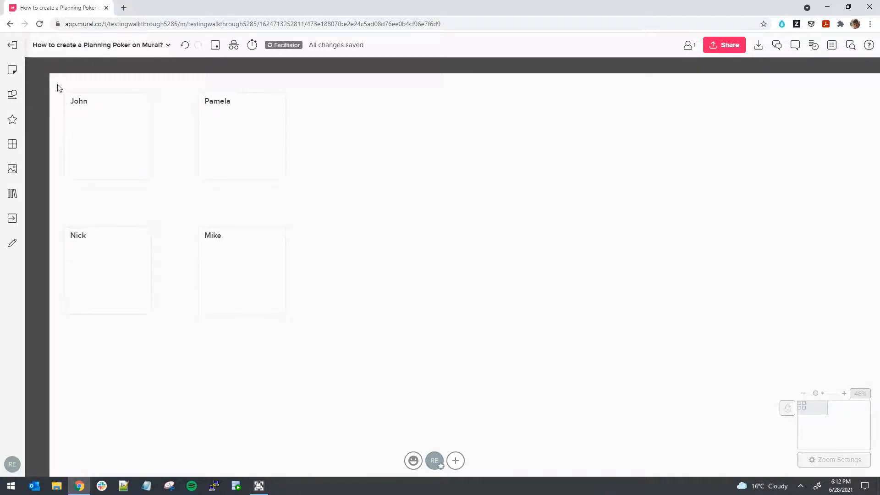
left_click_drag(58, 84, 57, 76)
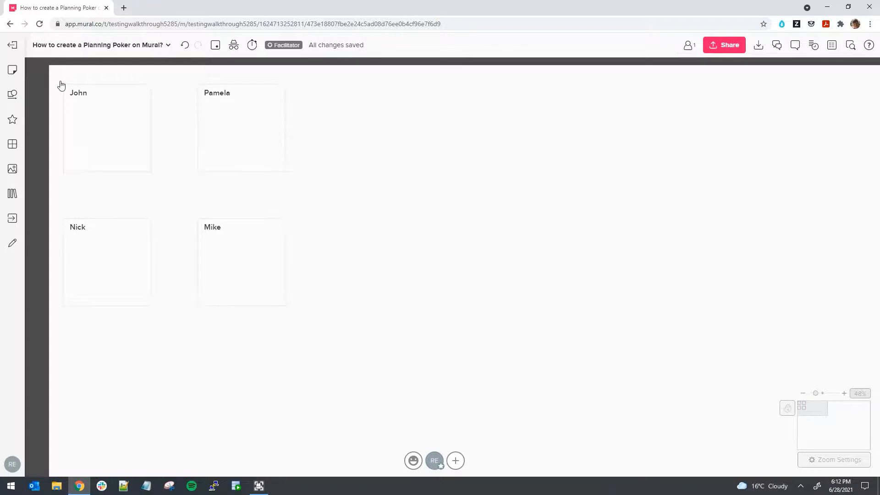
left_click_drag(57, 79, 314, 333)
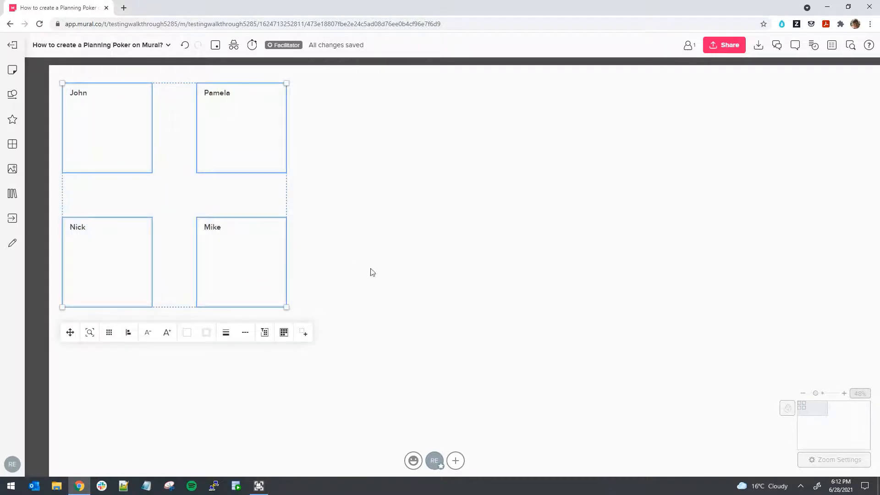
left_click_drag(369, 268, 294, 264)
mouse_move(243, 222)
left_mouse_down()
mouse_move(243, 230)
mouse_move(356, 228)
mouse_move(243, 216)
left_mouse_up()
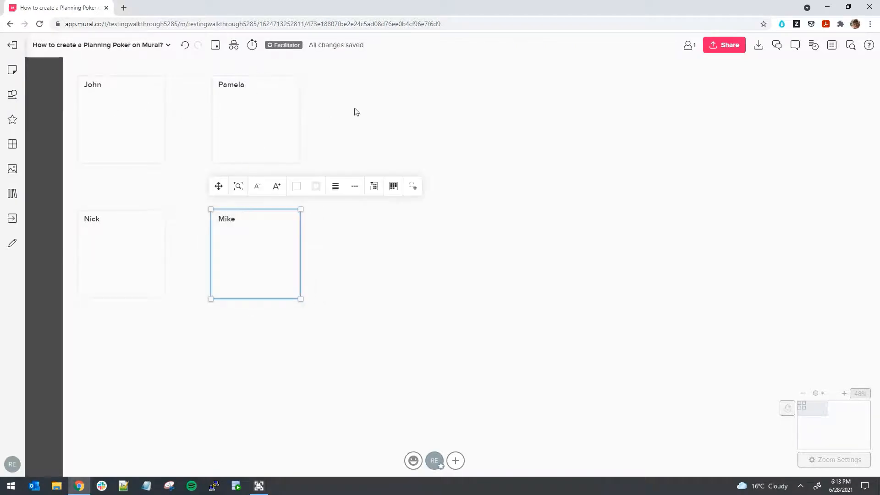
left_click_drag(354, 109, 337, 133)
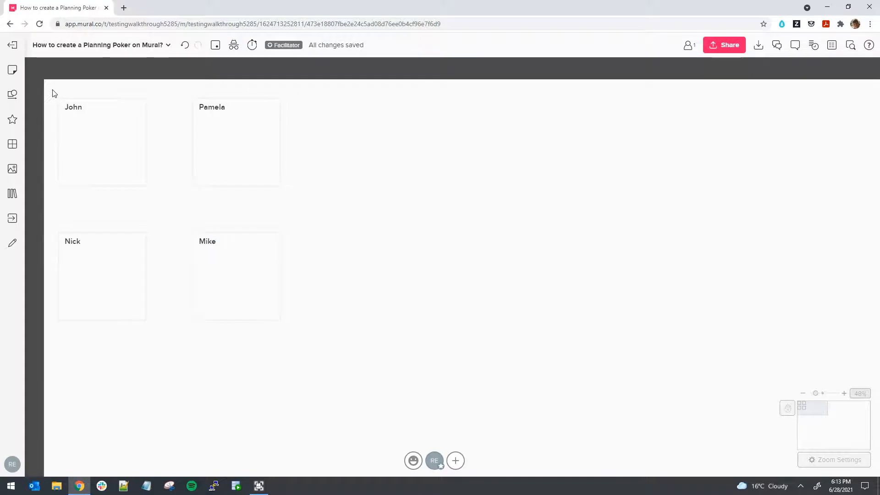
Lock all four participant areas together so that only Facilitators can unlock them
left_click_drag(53, 90, 320, 328)
right_click(236, 272)
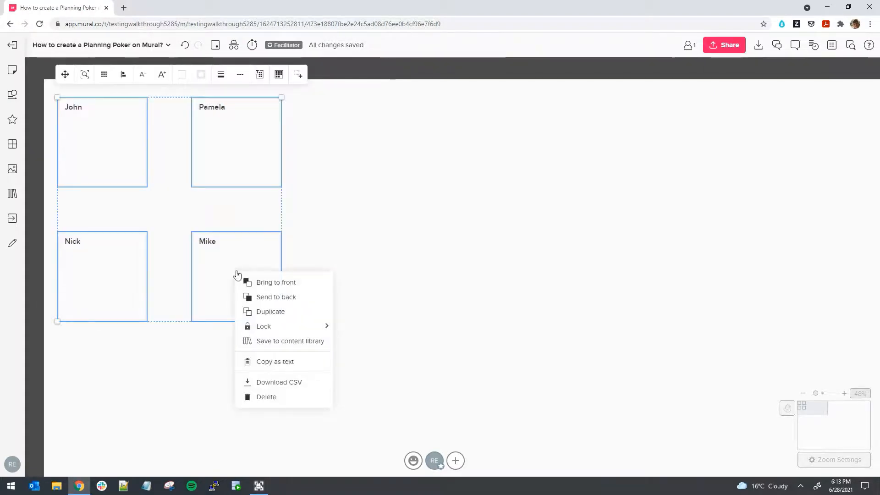
mouse_move(269, 324)
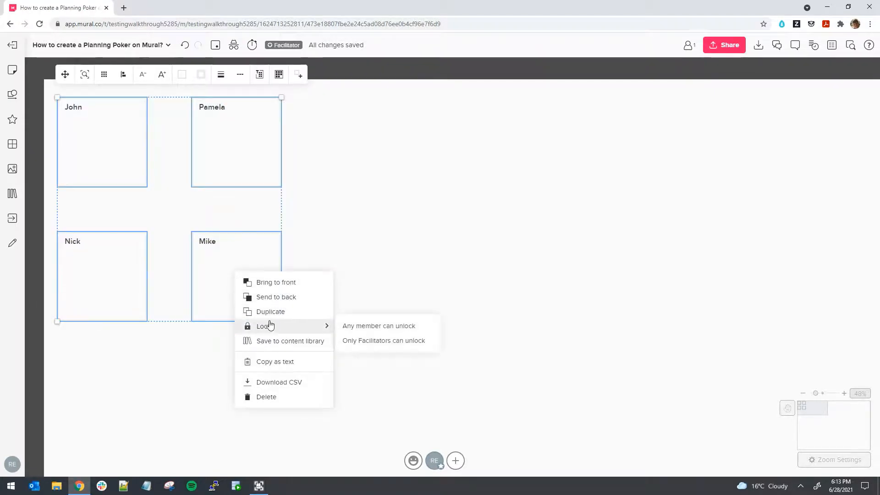
left_click(360, 343)
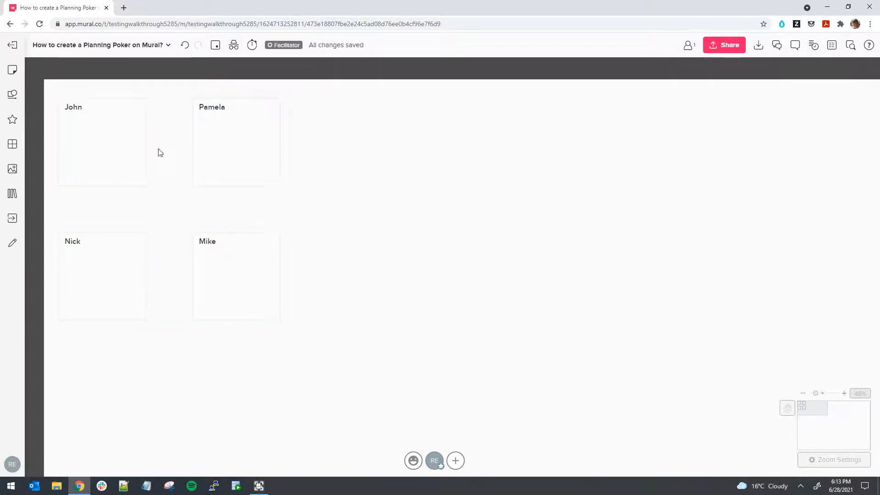
Add the two upper participant areas to the outline, the left one first, keeping their titles as entry names
right_click(98, 130)
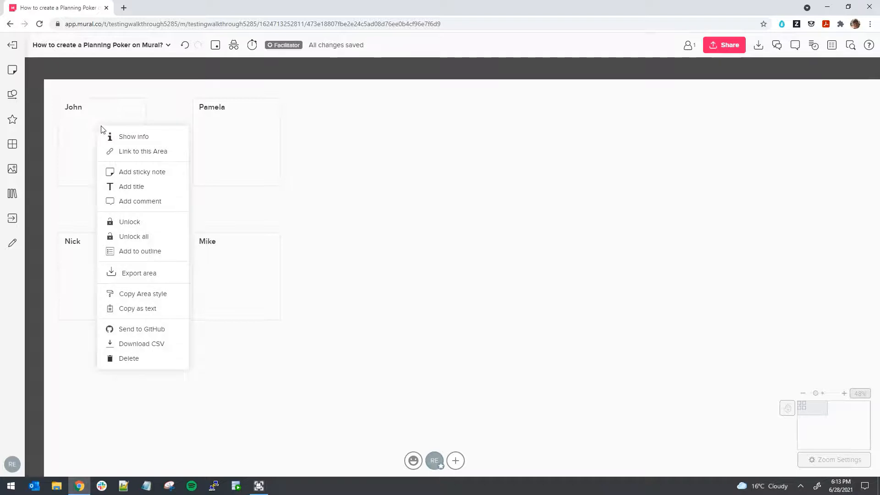
left_click(130, 251)
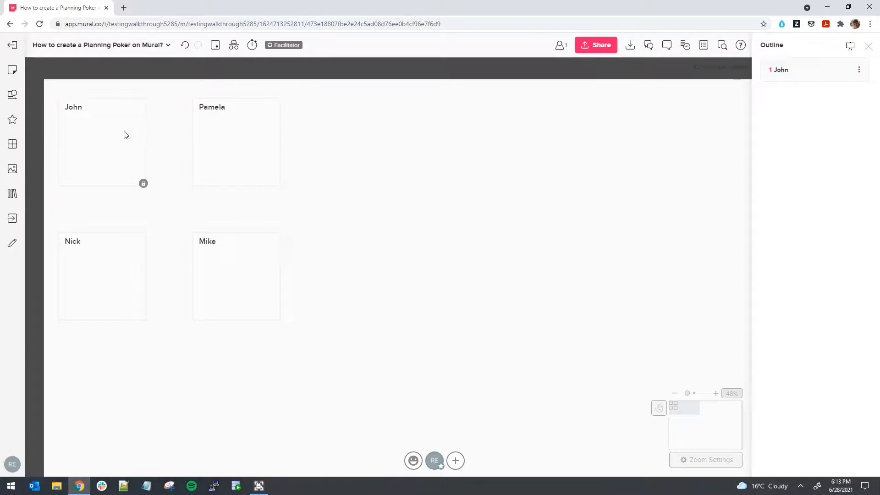
right_click(230, 134)
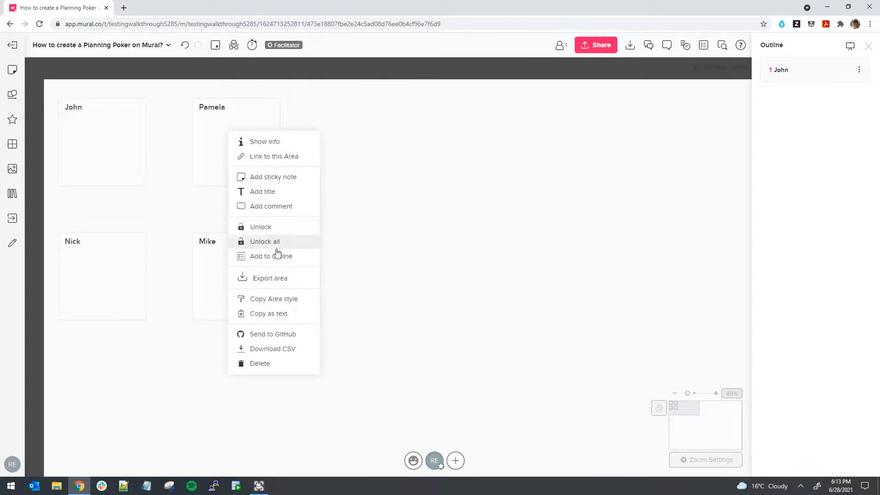
left_click(262, 259)
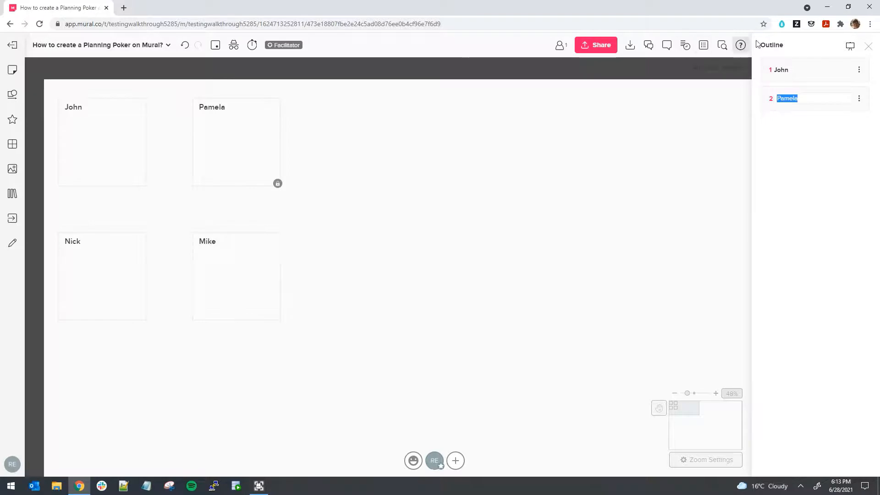
left_click(751, 119)
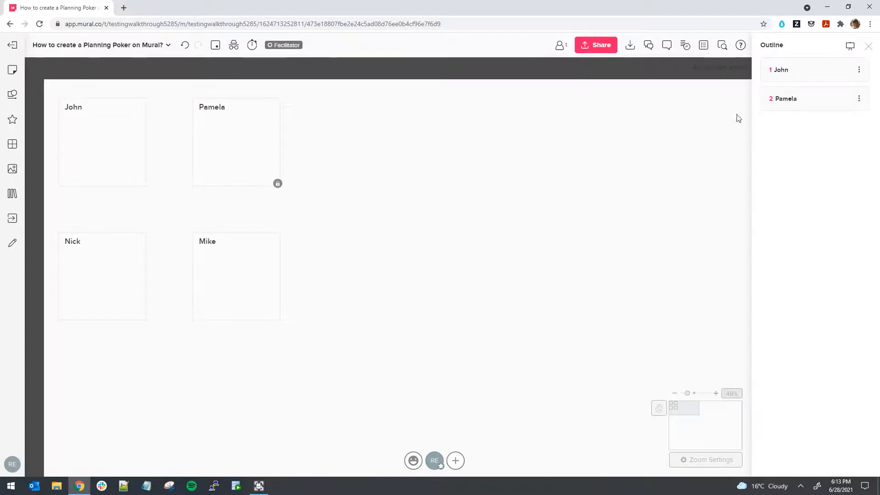
Add the two lower participant areas to the outline, the left one first, keeping their titles as entry names
right_click(85, 235)
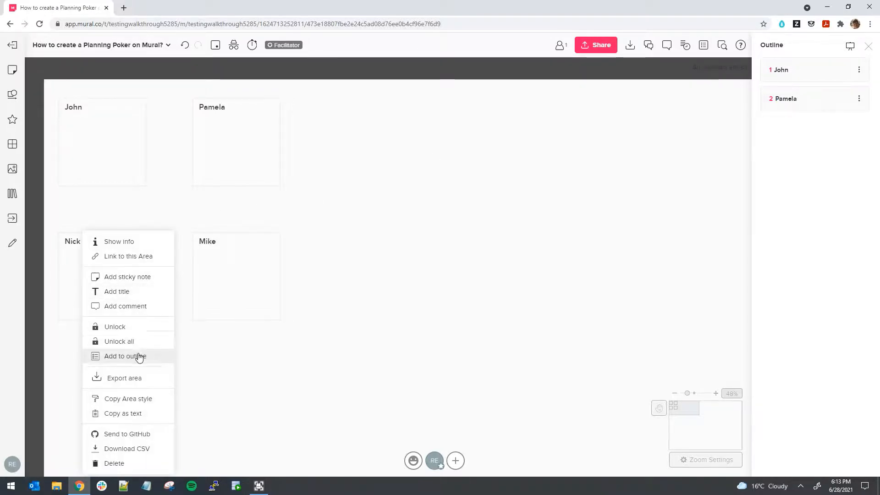
left_click(138, 356)
right_click(225, 276)
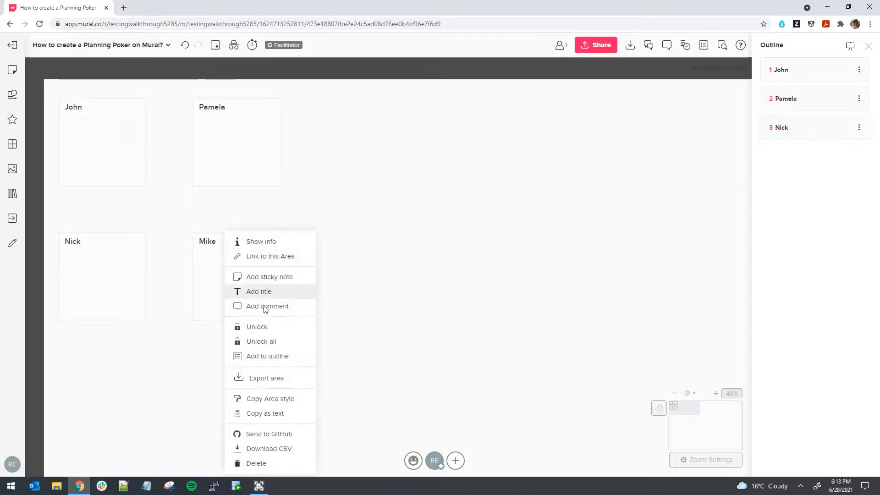
left_click(287, 363)
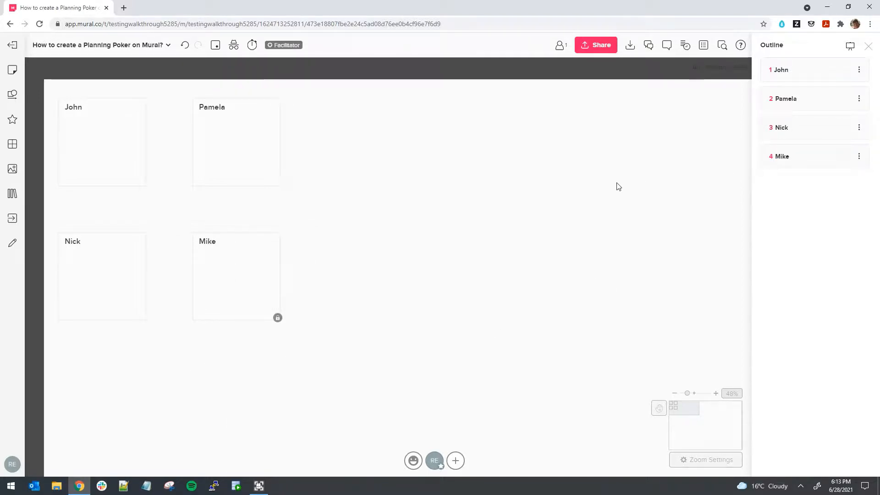
Jump to the first participant's area through its outline entry and bring the areas into view
left_click_drag(618, 186, 607, 172)
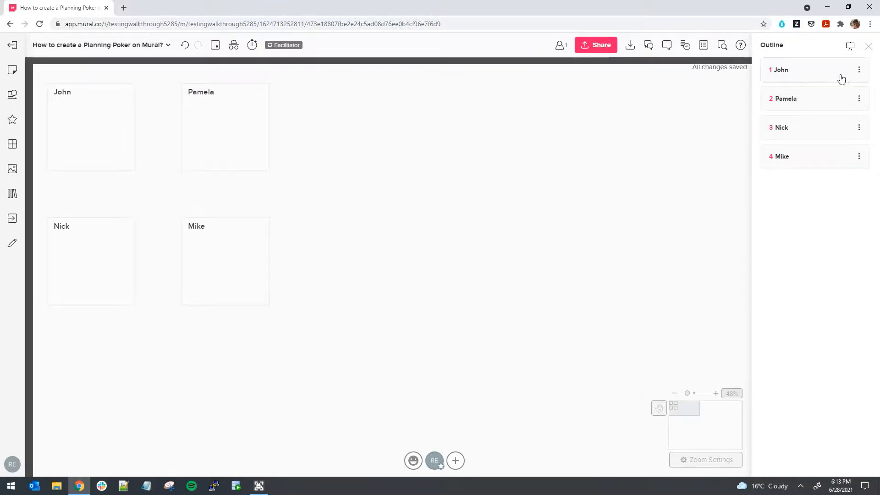
left_click(801, 75)
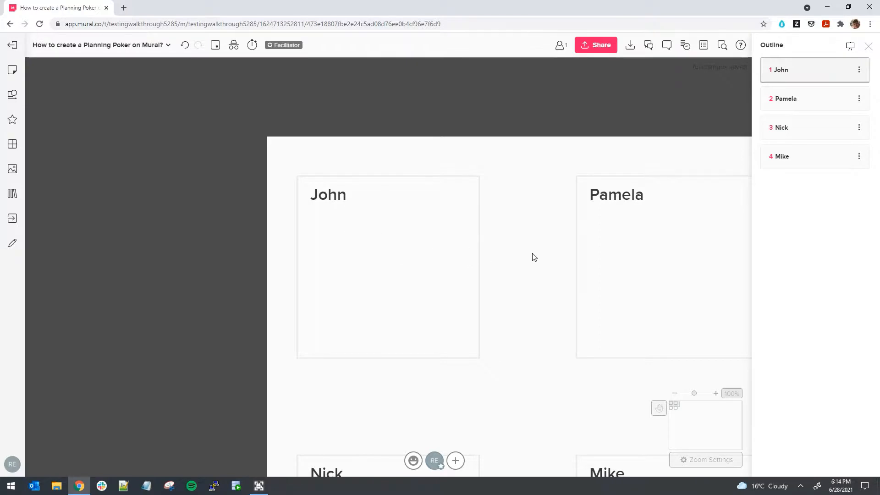
left_click_drag(480, 249, 347, 185)
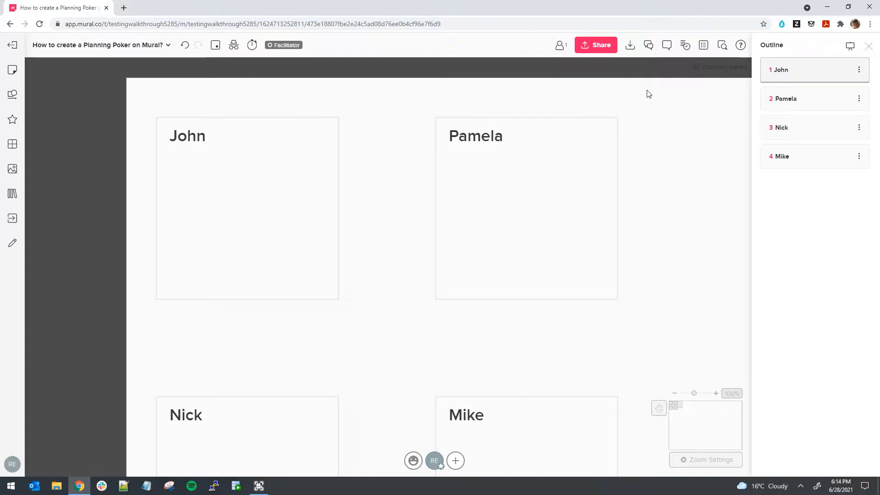
Start Private Mode with authors shown when Private Mode ends
left_click(234, 48)
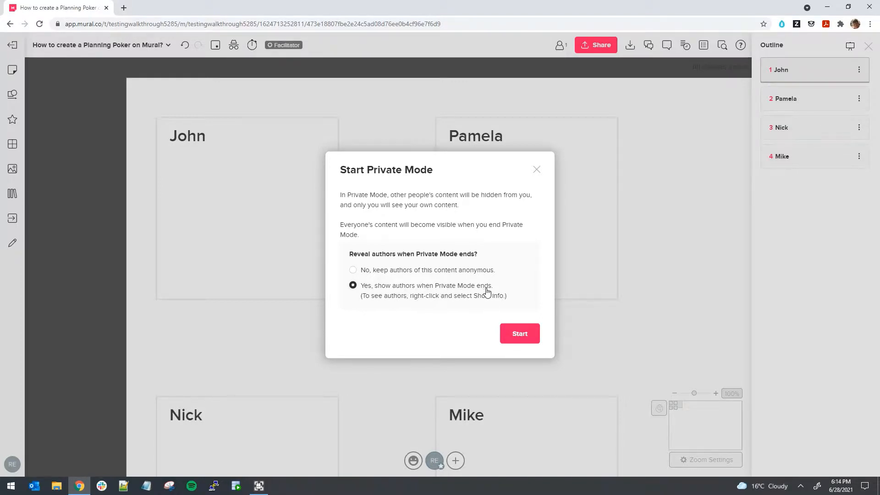
left_click(519, 334)
left_click(437, 329)
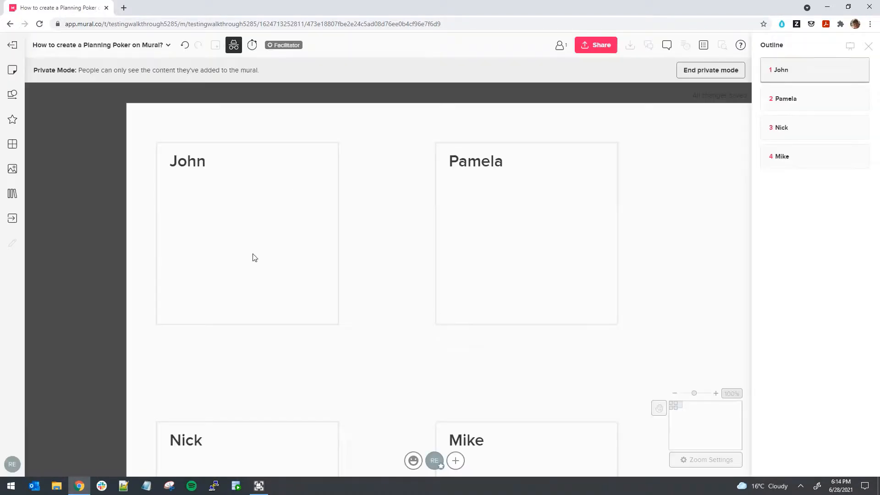
Add a yellow sticky note with the estimate 5 near the middle of the first participant's area
double_click(238, 226)
left_click(289, 249)
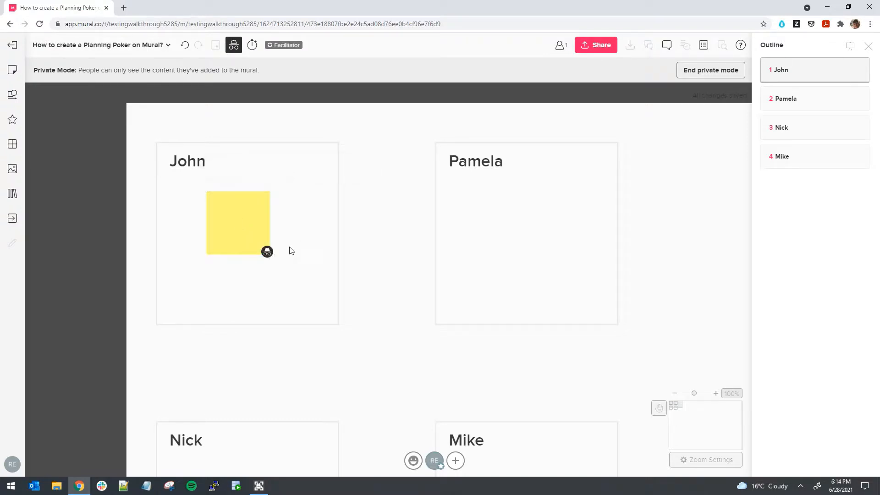
left_click_drag(236, 230, 246, 229)
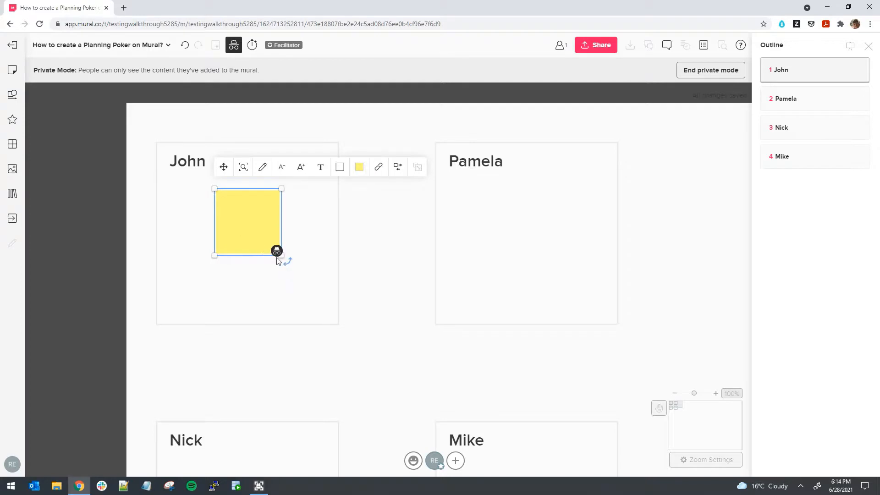
mouse_move(278, 256)
left_click_drag(247, 235, 243, 247)
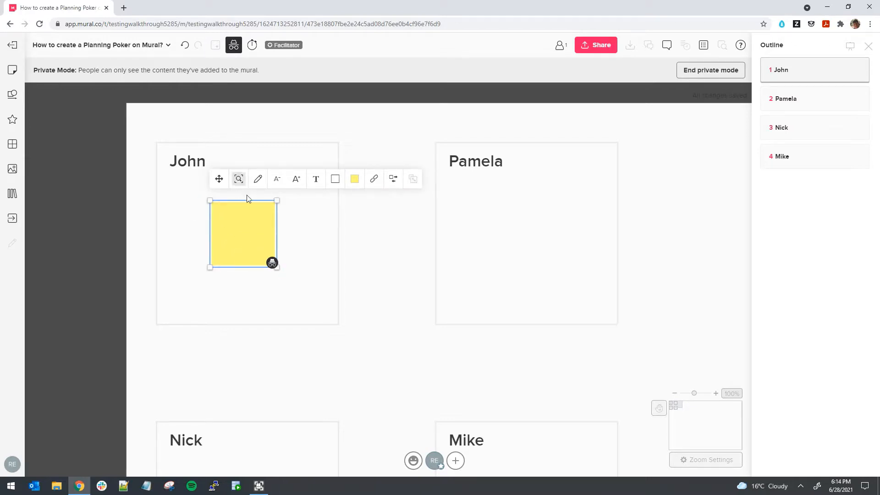
double_click(240, 238)
type("5")
left_click(320, 237)
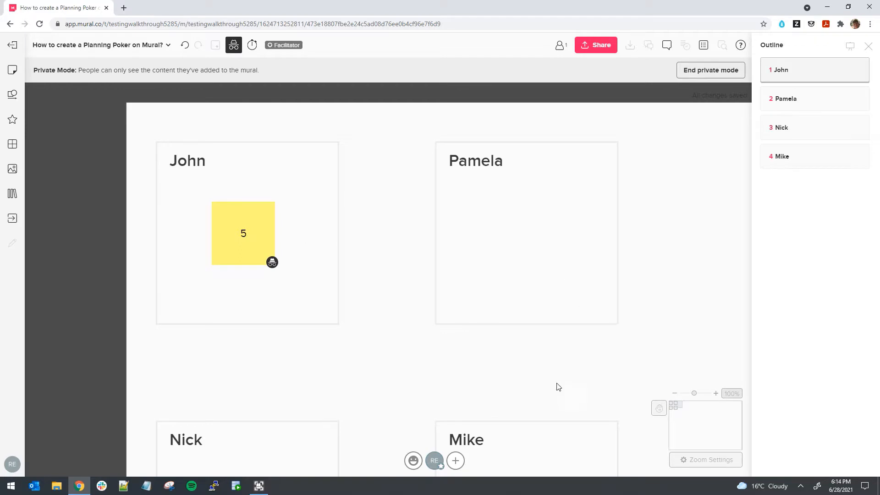
End Private Mode and reveal the content added during it
left_click_drag(420, 367, 338, 268)
scroll(367, 224, "down", 2)
left_click(233, 44)
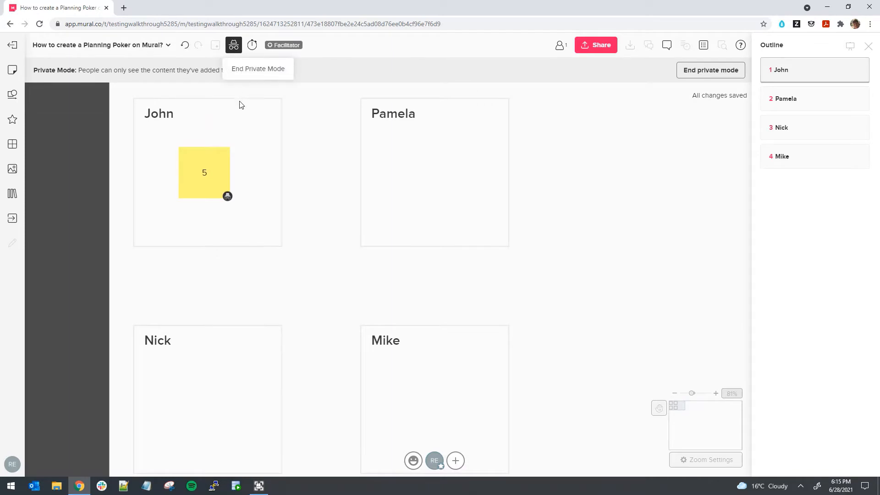
left_click(250, 69)
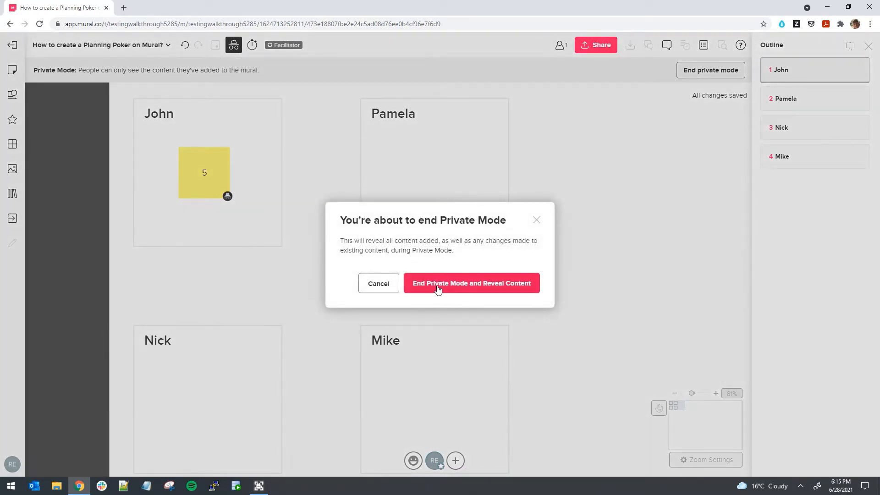
left_click(436, 288)
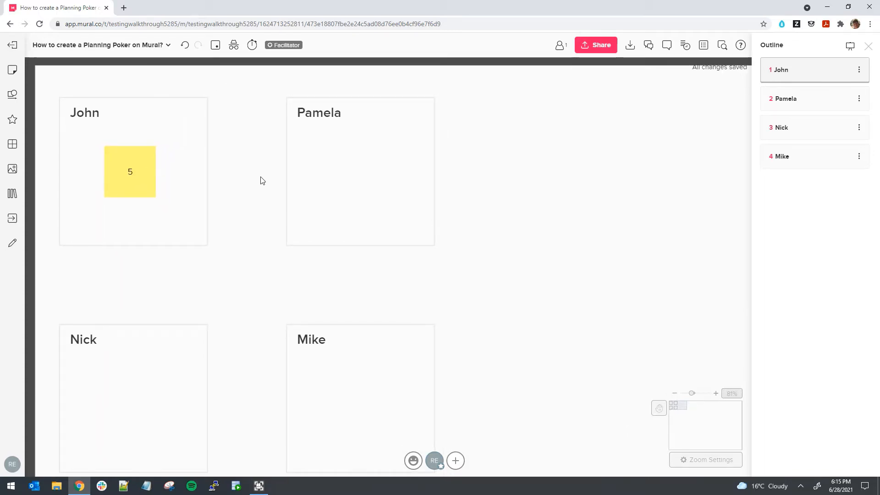
Delete the sticky note with the estimate 5 from the first participant's area
left_click(146, 184)
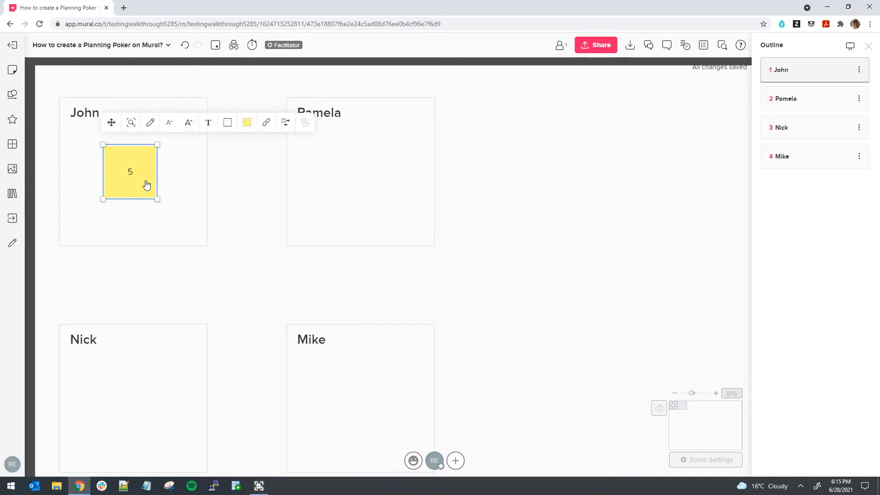
key("Delete")
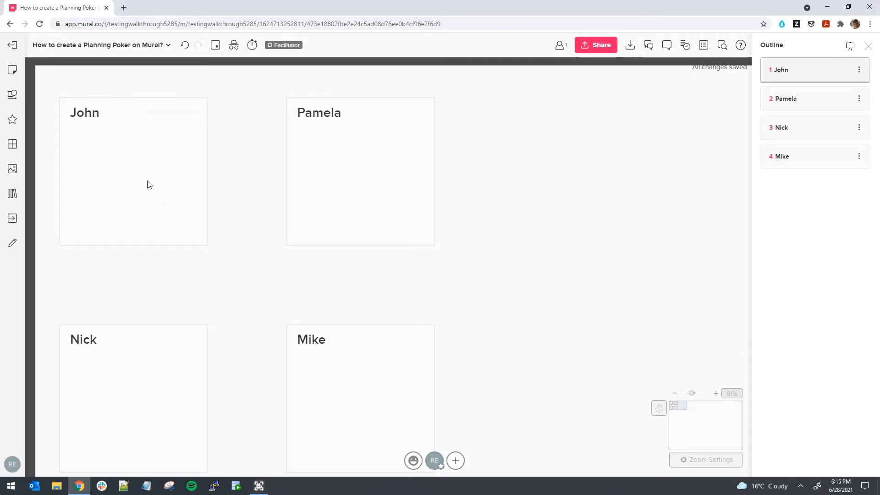
scroll(146, 184, "down", 2)
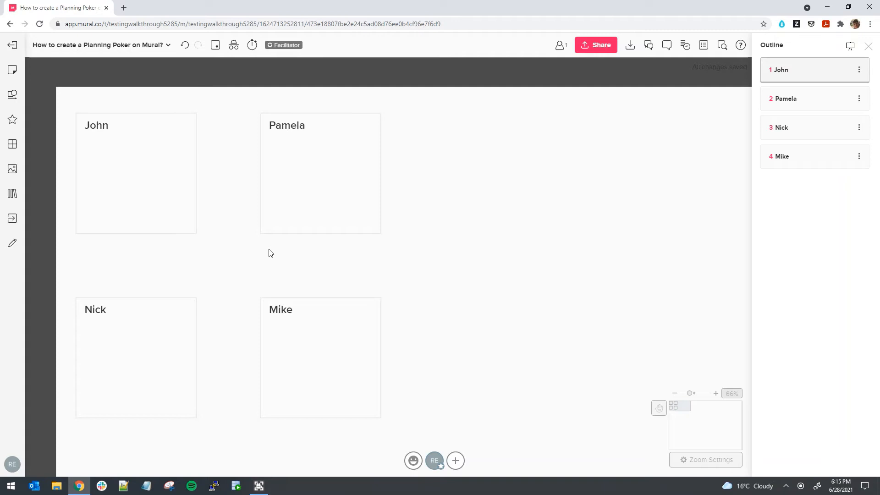
left_click_drag(261, 260, 238, 241)
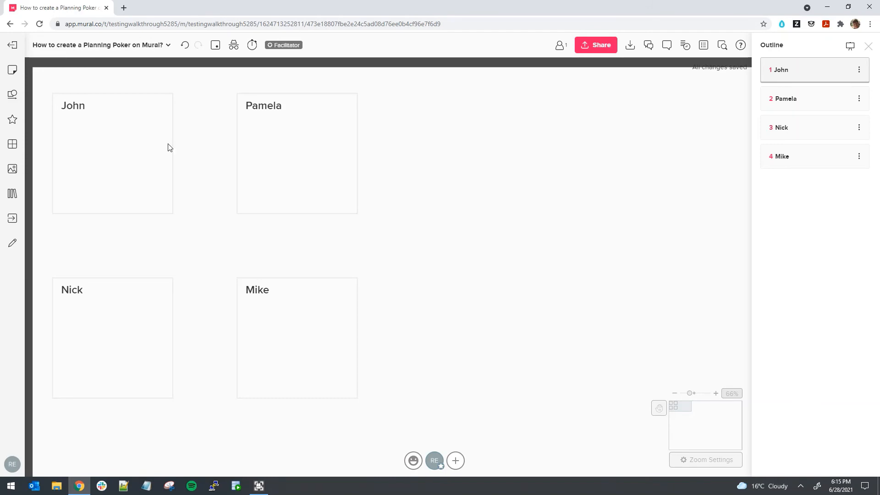
mouse_move(247, 243)
left_mouse_down()
mouse_move(279, 233)
mouse_move(249, 226)
mouse_move(241, 235)
mouse_move(251, 240)
left_mouse_up()
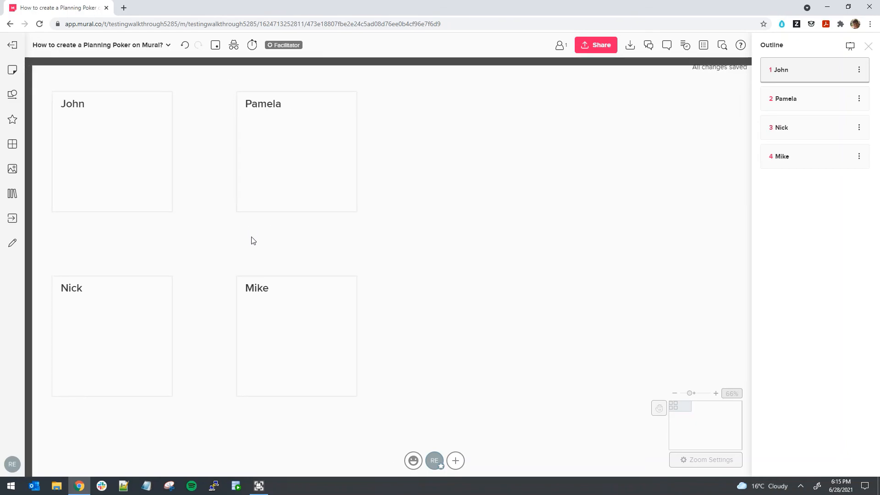